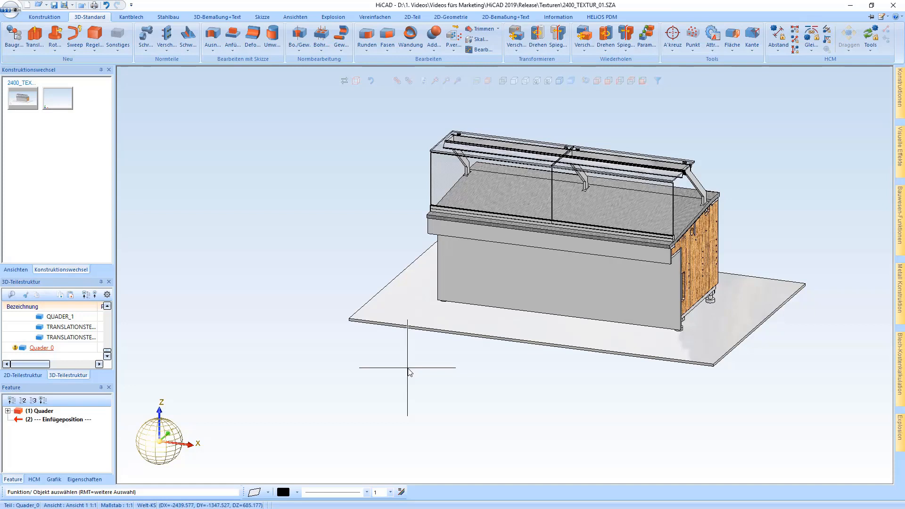
- Select the three slanted glass supports on the counter and open texture assignment for them
scroll(323, 365, down, 3)
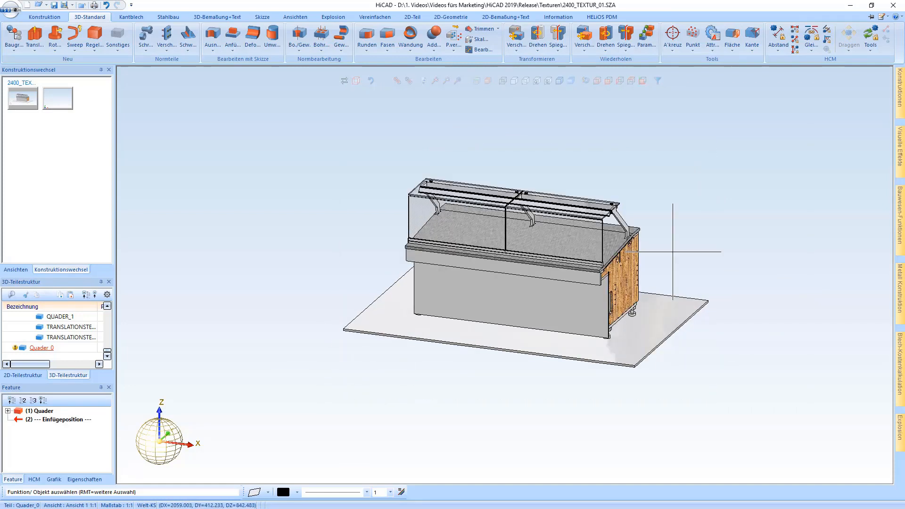
mouse_move(901, 155)
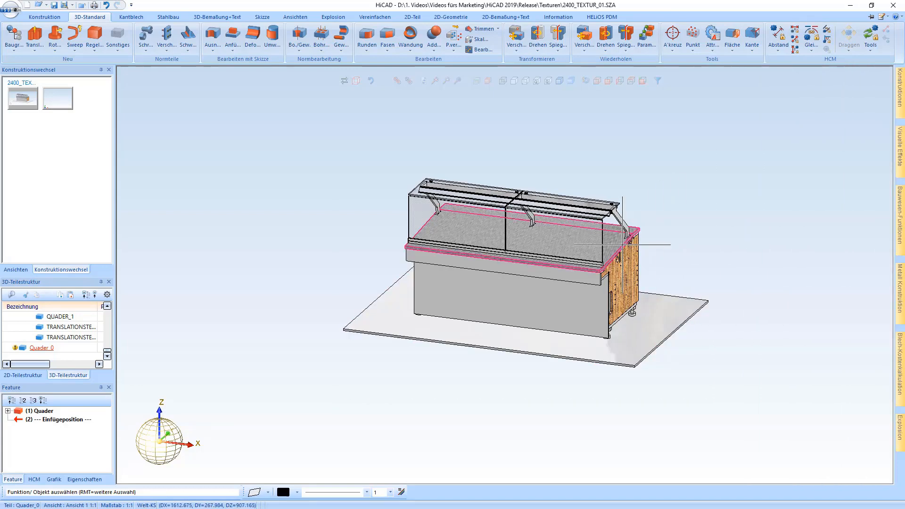
middle_drag(622, 245, 306, 312)
scroll(541, 264, up, 2)
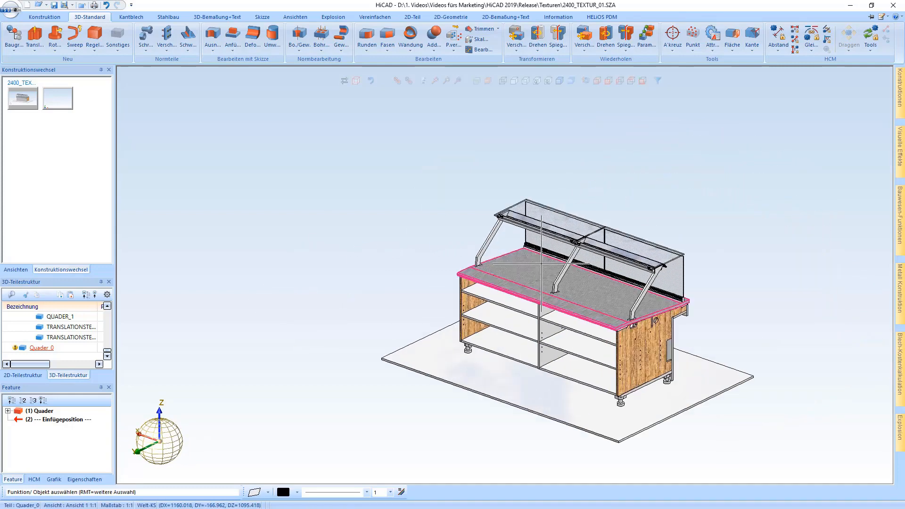
click(493, 239)
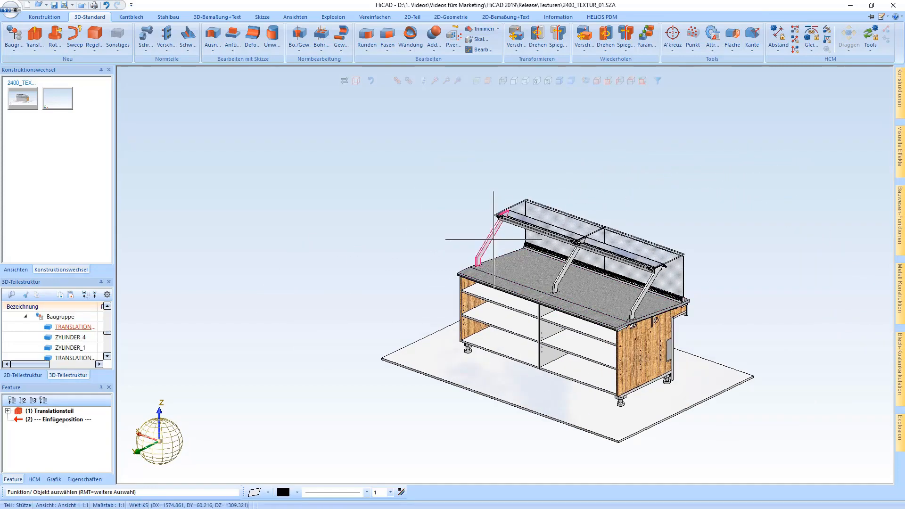
ctrl+click(566, 263)
ctrl+click(649, 292)
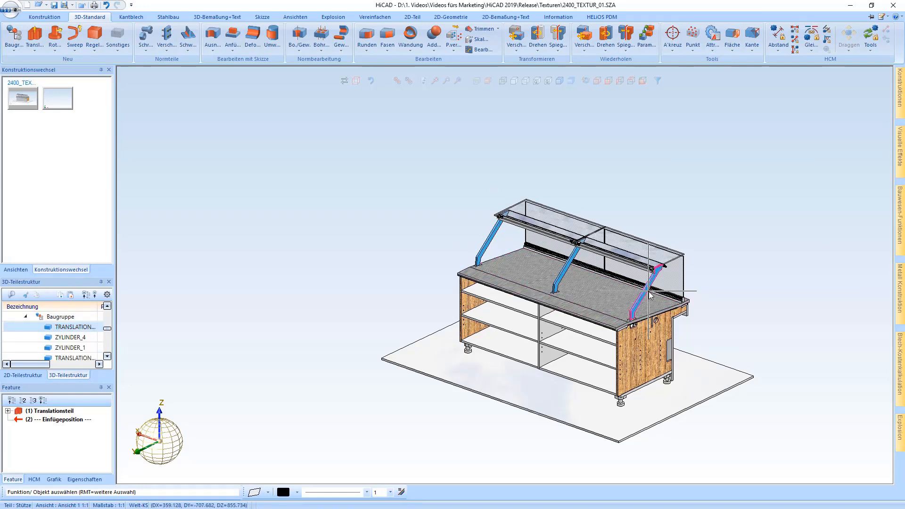
right_click(649, 288)
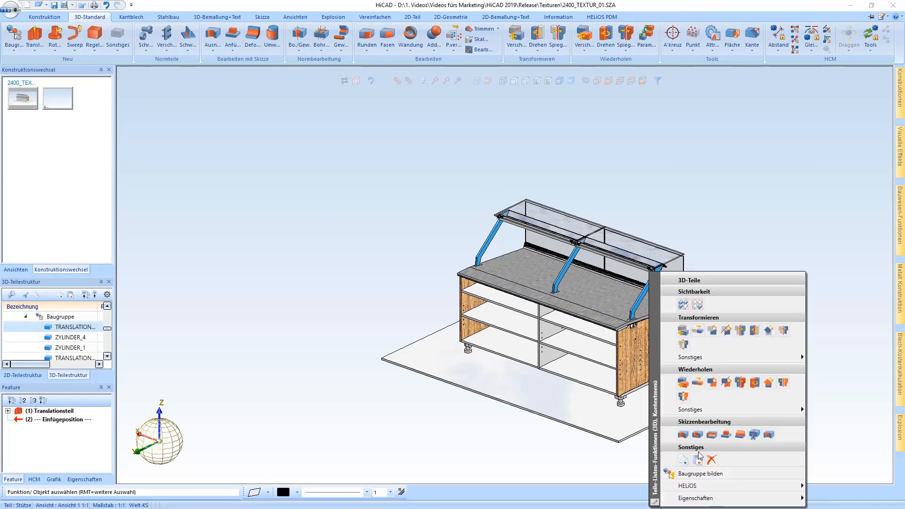
mouse_move(697, 497)
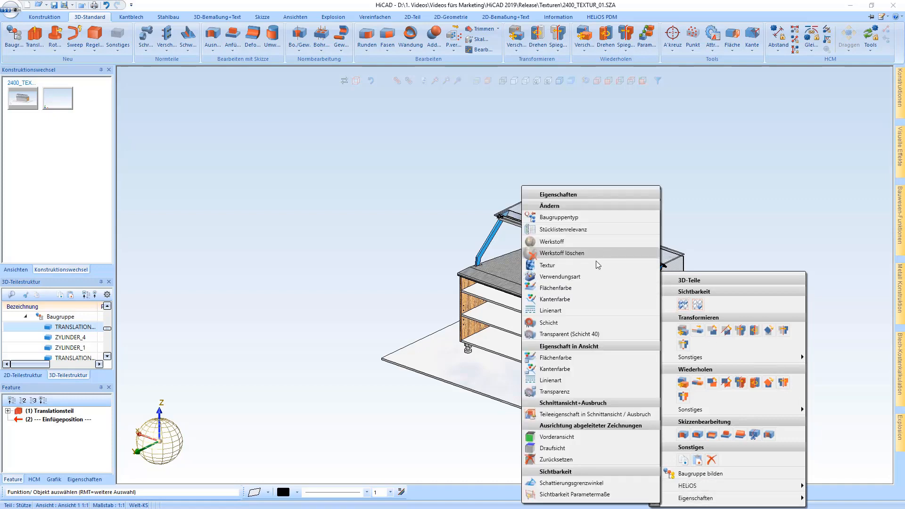
click(565, 266)
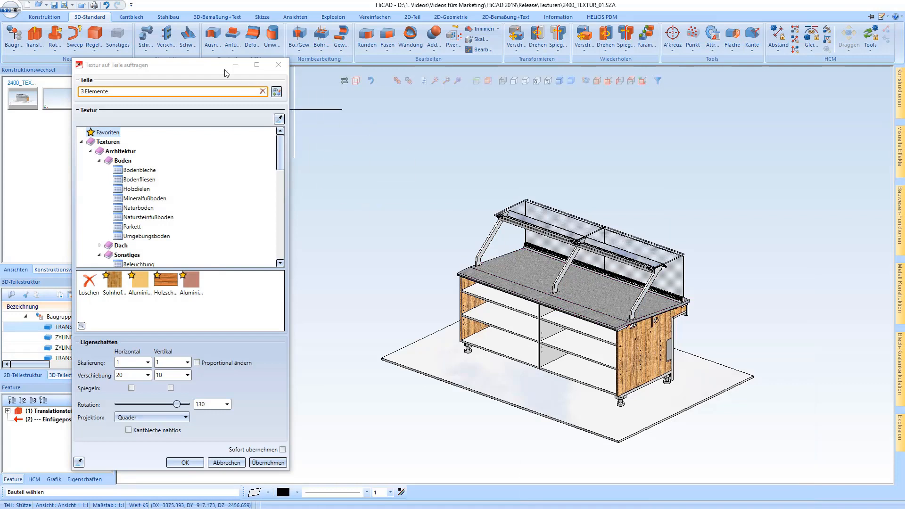
drag(199, 71, 215, 38)
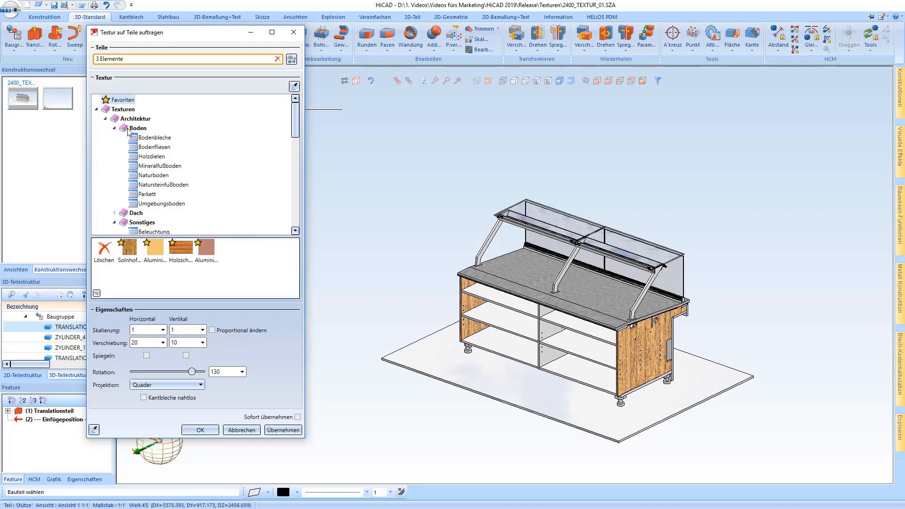
- Browse the texture library's floor, roof, wall and metal categories, including Bodenbleche, Bodenfliesen, Dachmaterial and Klinker
click(154, 138)
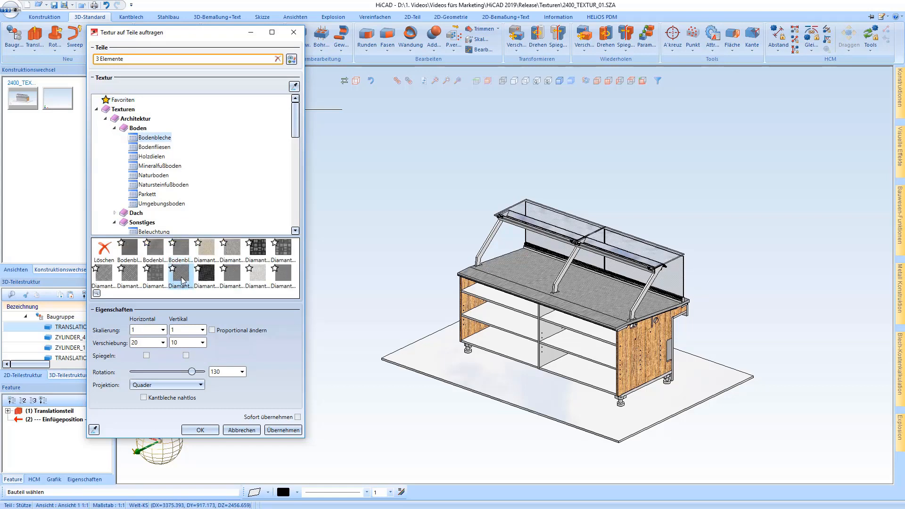
click(153, 150)
click(115, 213)
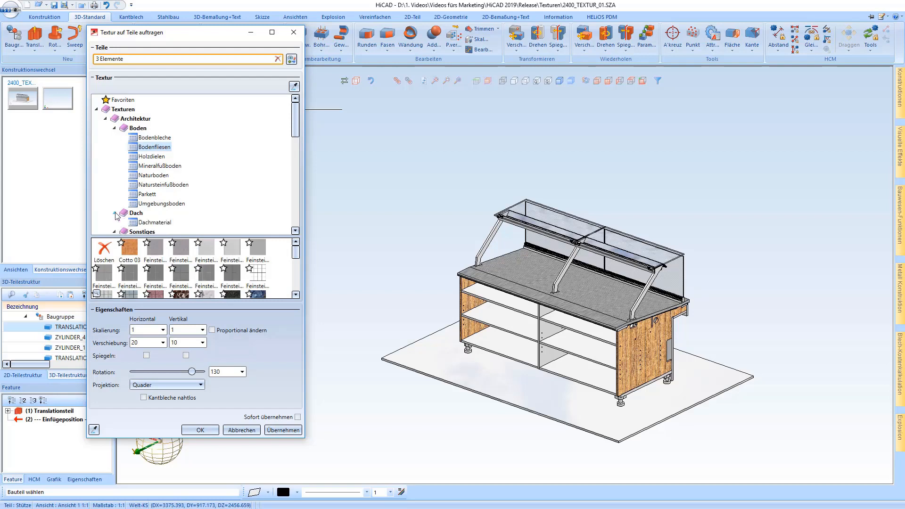
scroll(169, 191, down, 1)
click(164, 201)
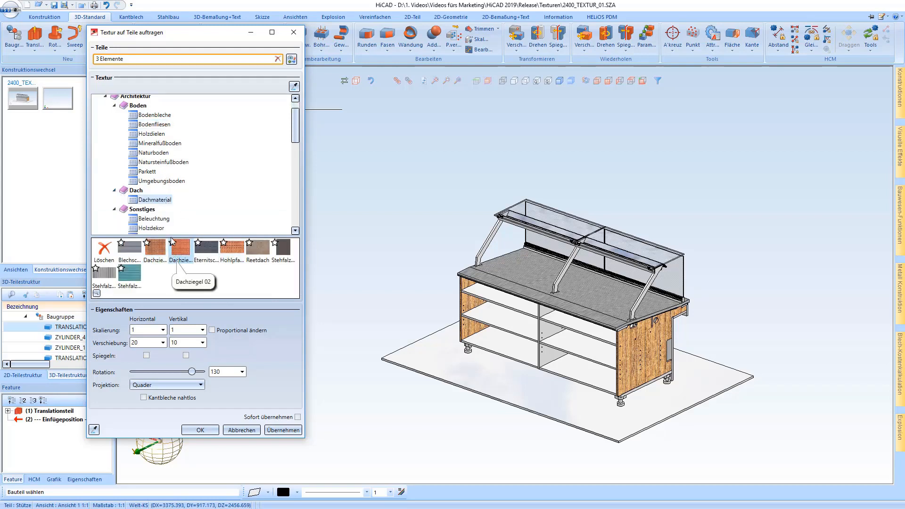
scroll(172, 162, down, 3)
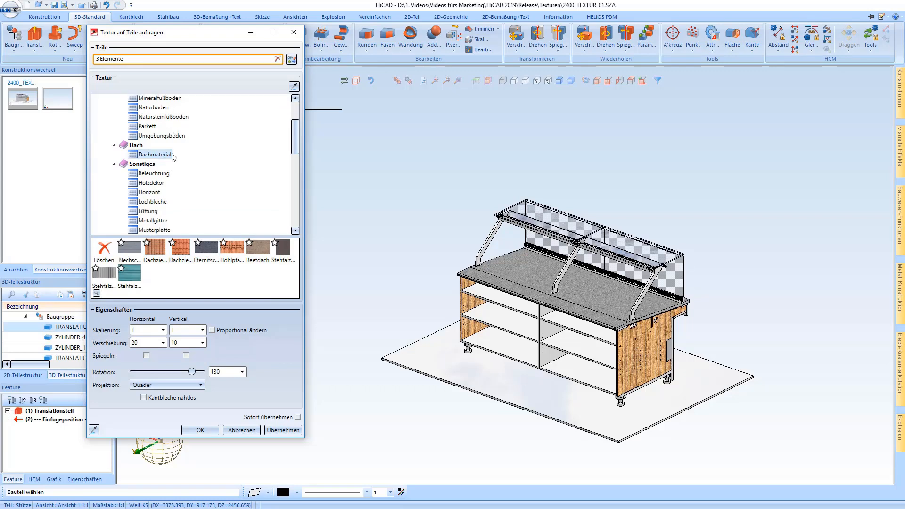
scroll(170, 191, down, 1)
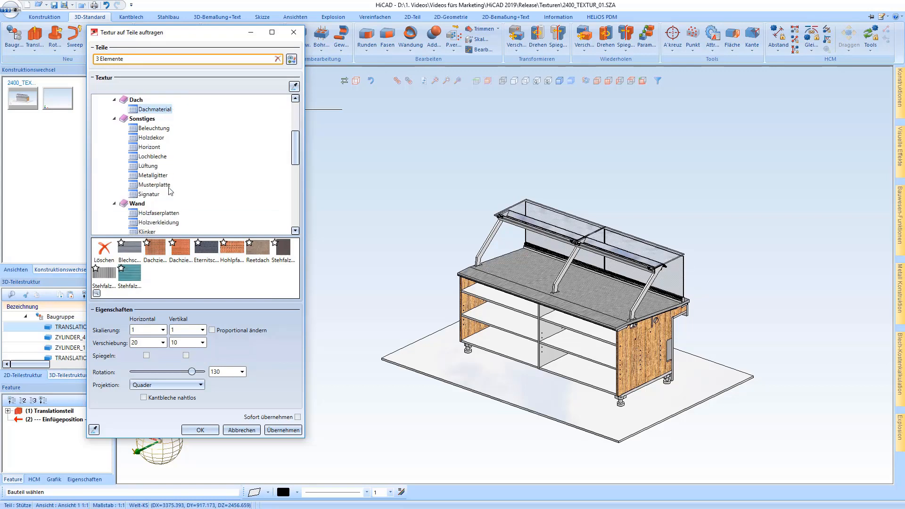
scroll(171, 190, down, 2)
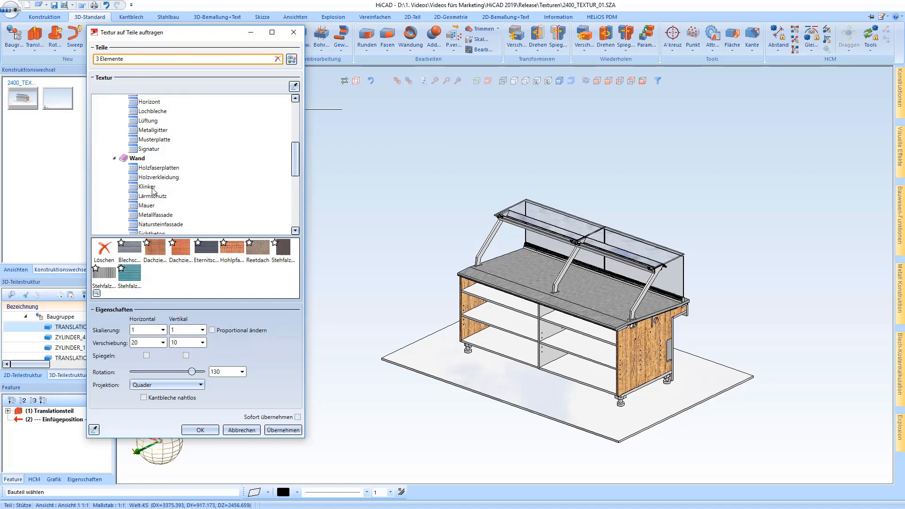
click(146, 187)
scroll(181, 258, down, 2)
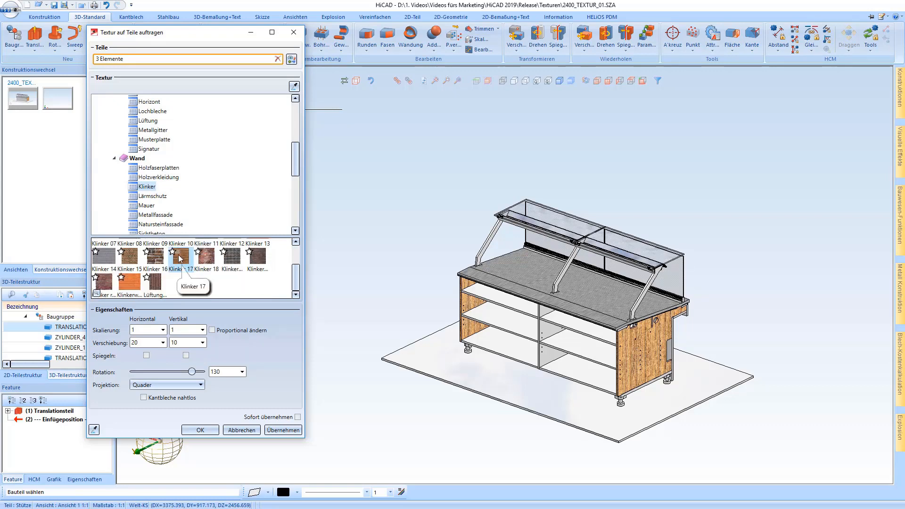
scroll(181, 193, down, 3)
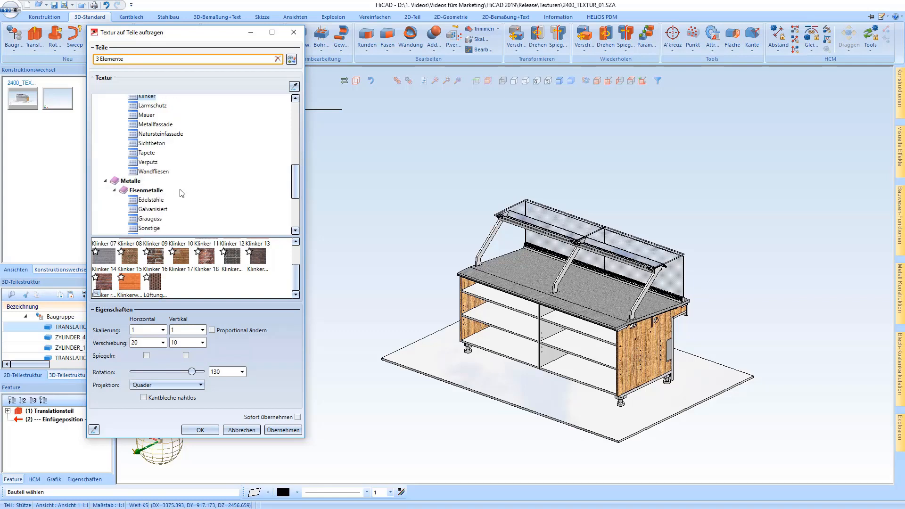
scroll(182, 193, down, 1)
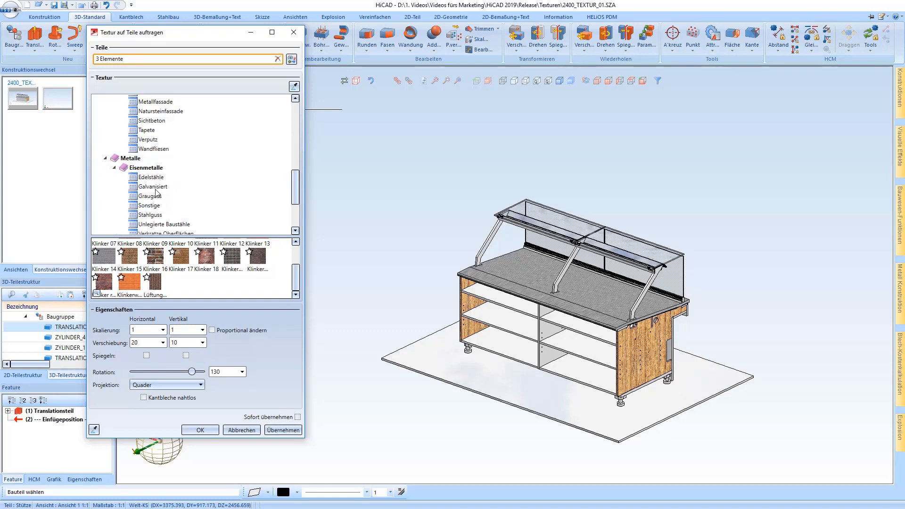
scroll(166, 192, down, 2)
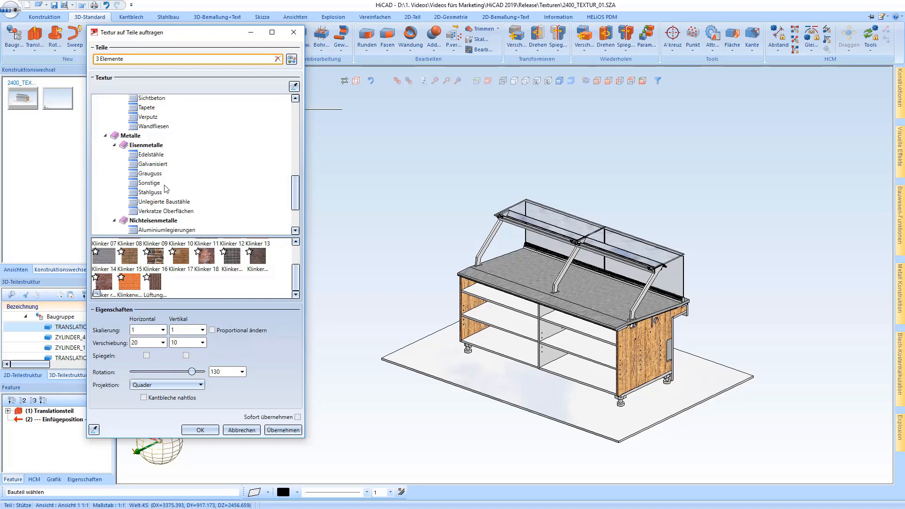
scroll(182, 202, down, 2)
scroll(182, 203, up, 4)
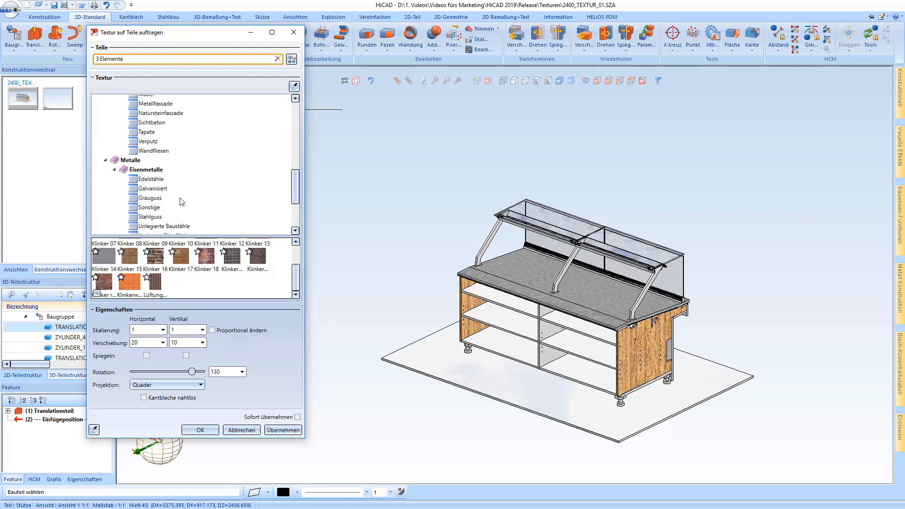
- Assign the yellow aluminium texture from the Aluminiumlegierungen category to the three supports
scroll(161, 193, down, 2)
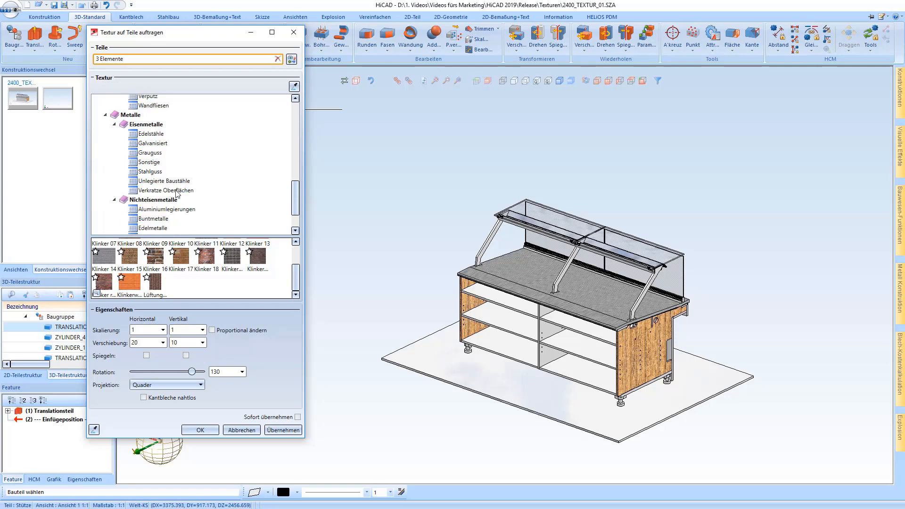
click(167, 209)
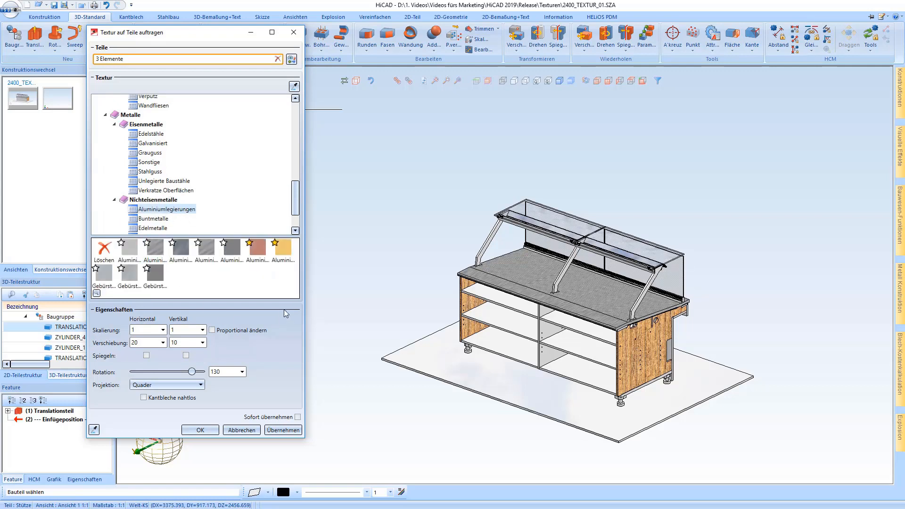
click(287, 248)
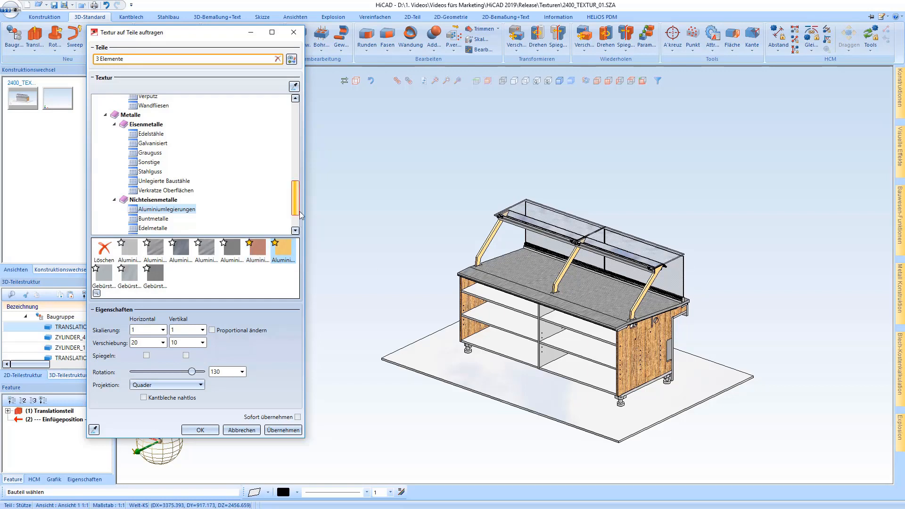
- Try the favourite wood and reddish aluminium textures on the supports, and apply the yellow aluminium favourite
drag(299, 205, 298, 111)
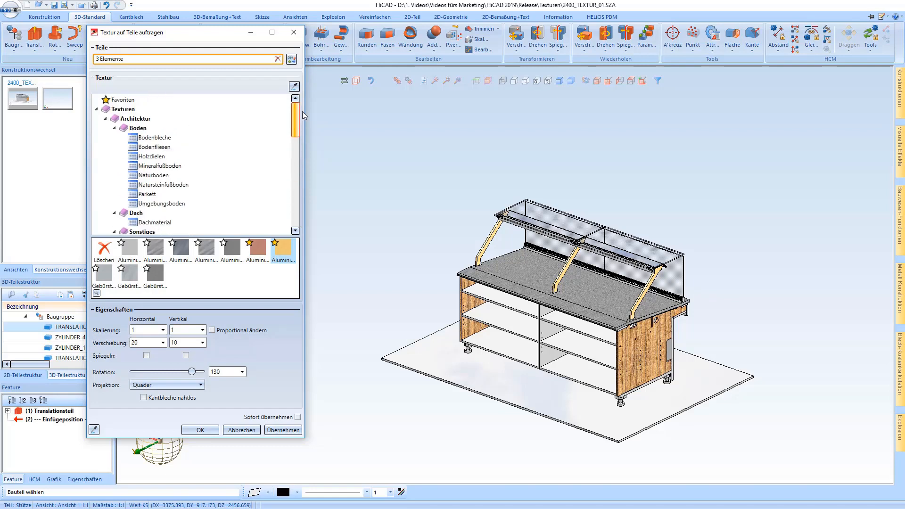
click(128, 101)
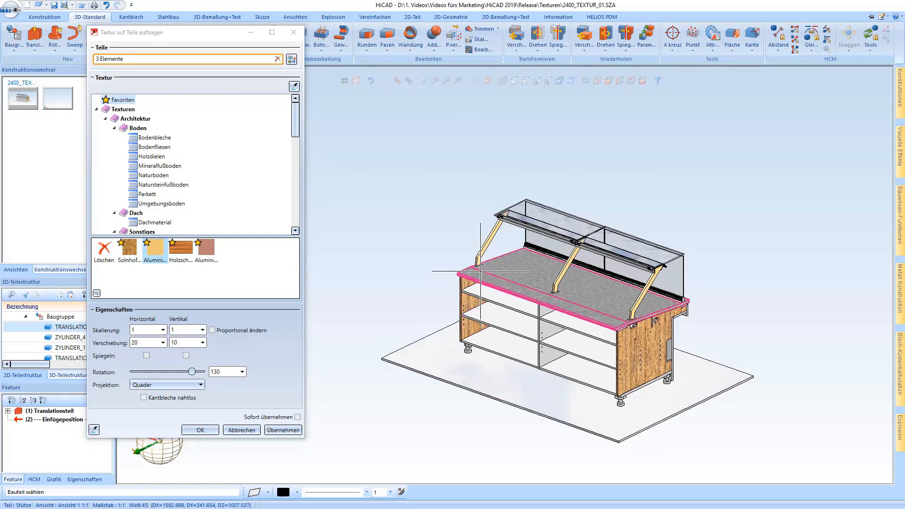
scroll(480, 259, up, 3)
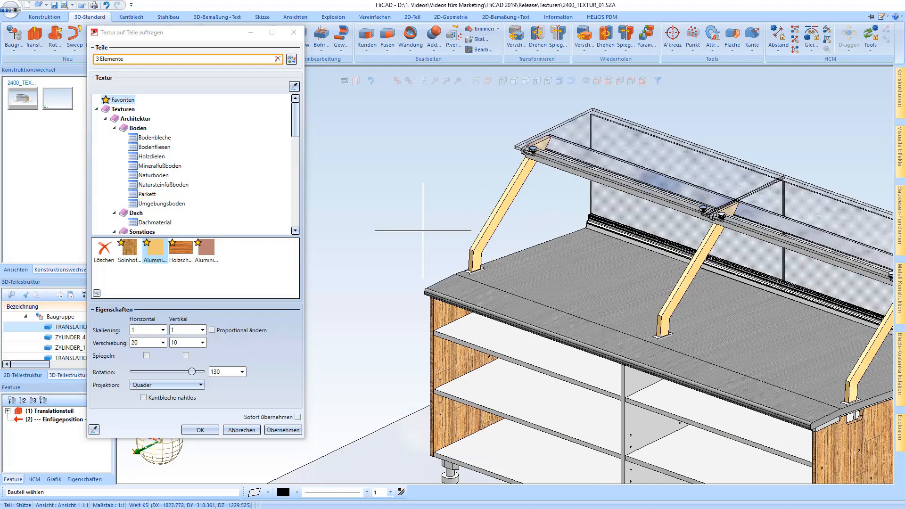
scroll(423, 230, down, 2)
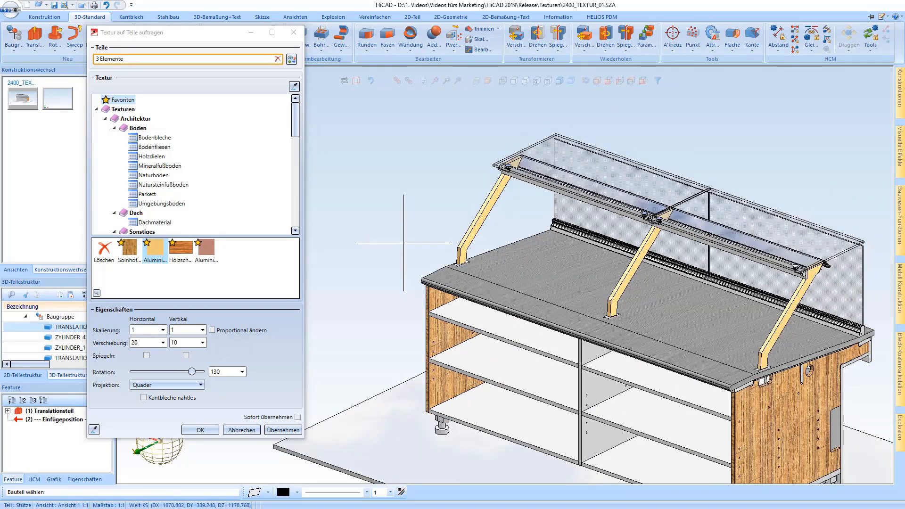
click(176, 257)
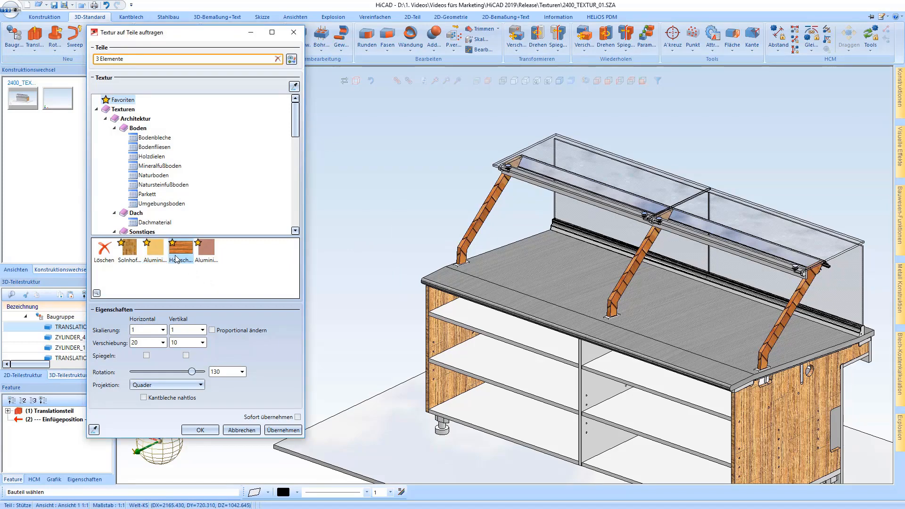
click(206, 250)
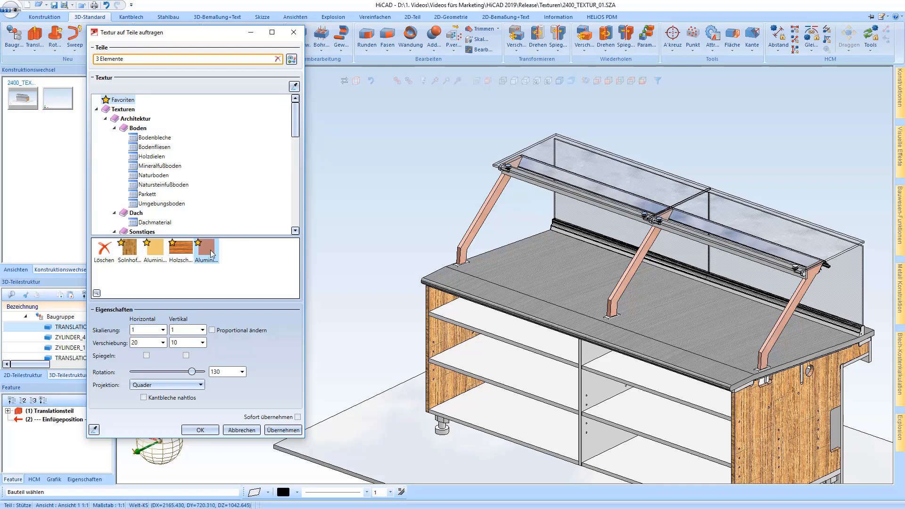
click(152, 249)
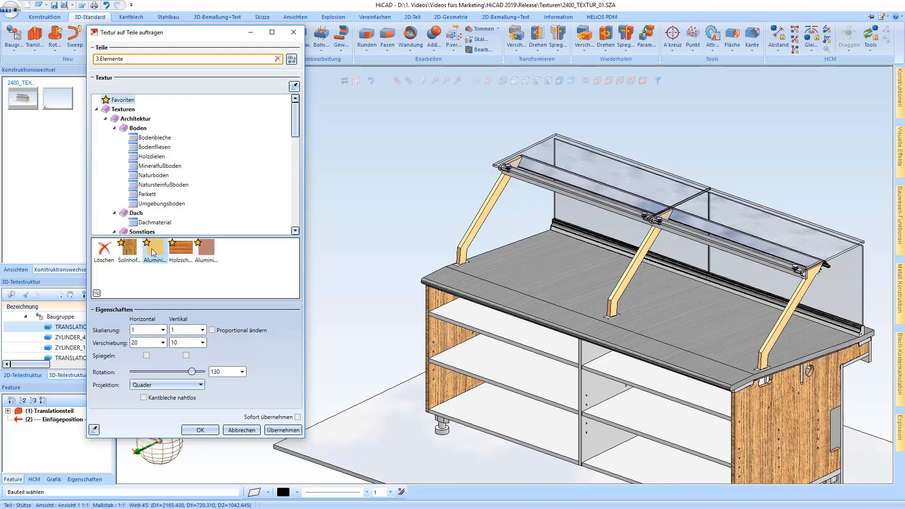
click(281, 430)
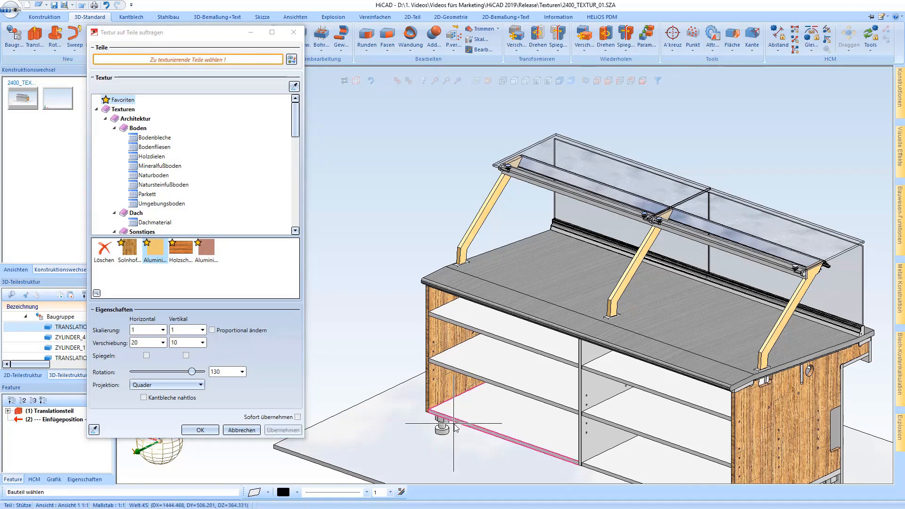
- Select the floor plate under the counter and give it the favourite Solnhof stone texture
scroll(454, 423, down, 3)
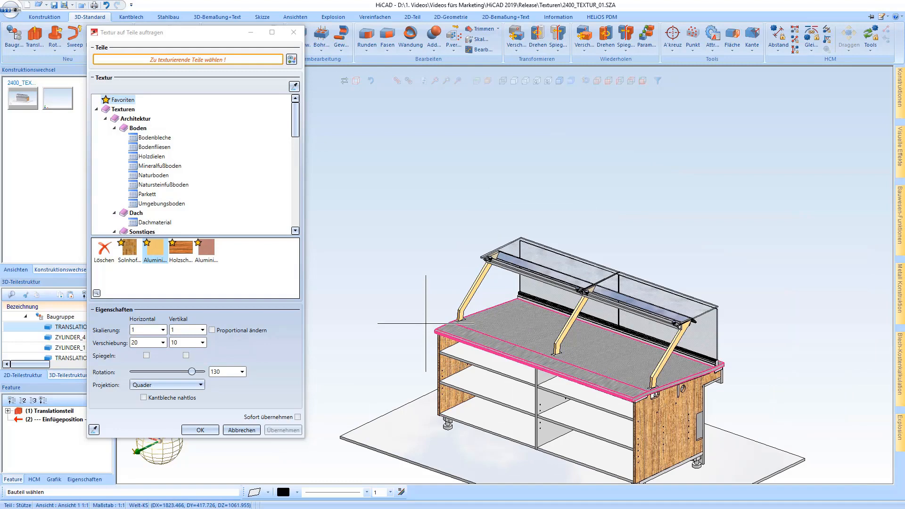
scroll(426, 323, down, 1)
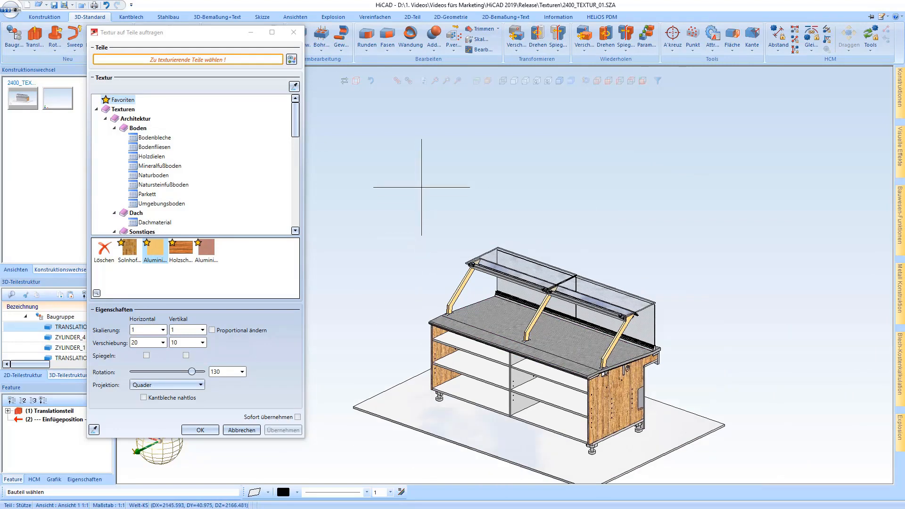
click(403, 395)
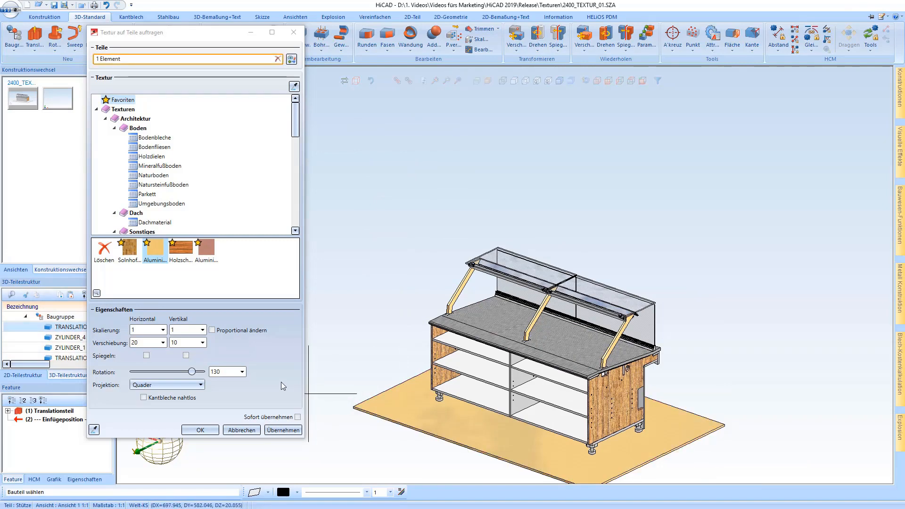
click(131, 249)
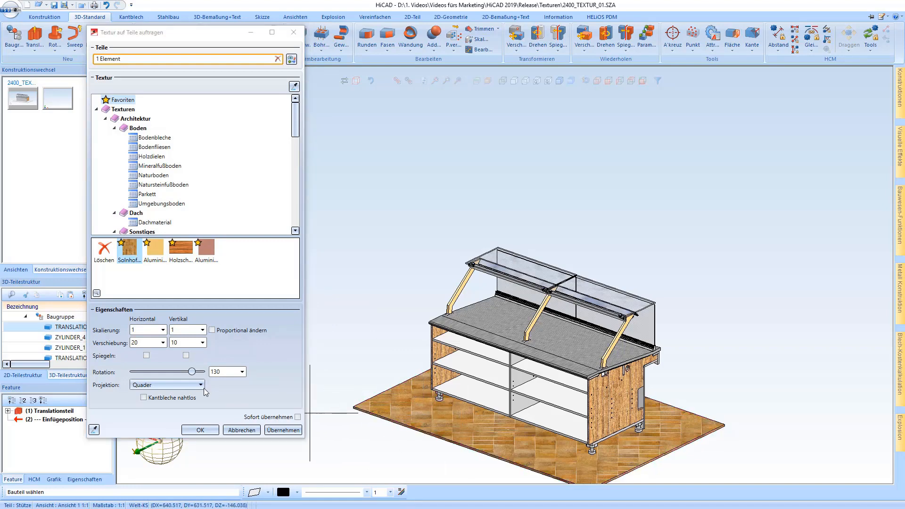
- Set the rotation of the floor plate's Solnhof stone texture to 180
double_click(226, 371)
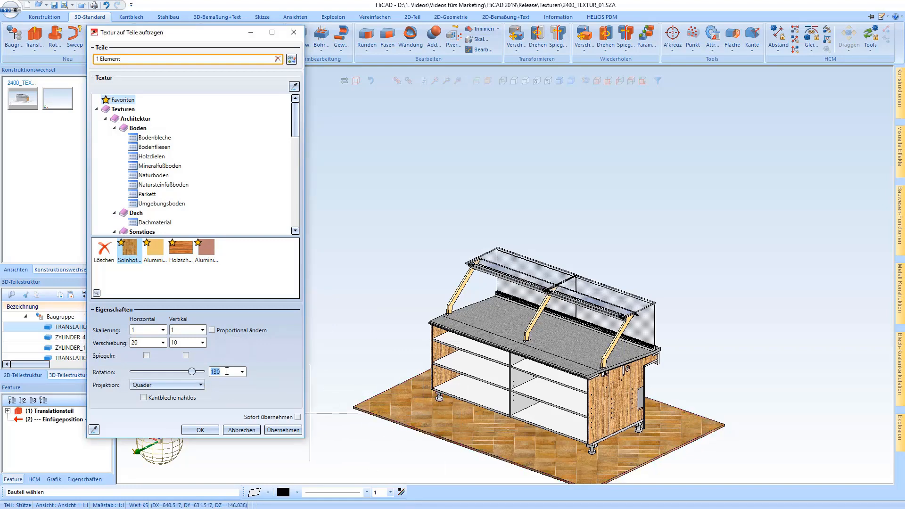
text(180)
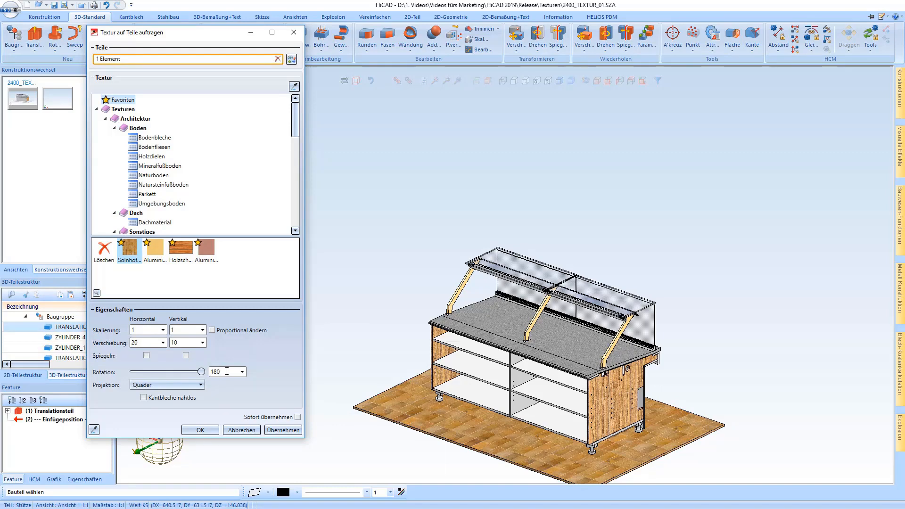
scroll(360, 410, up, 5)
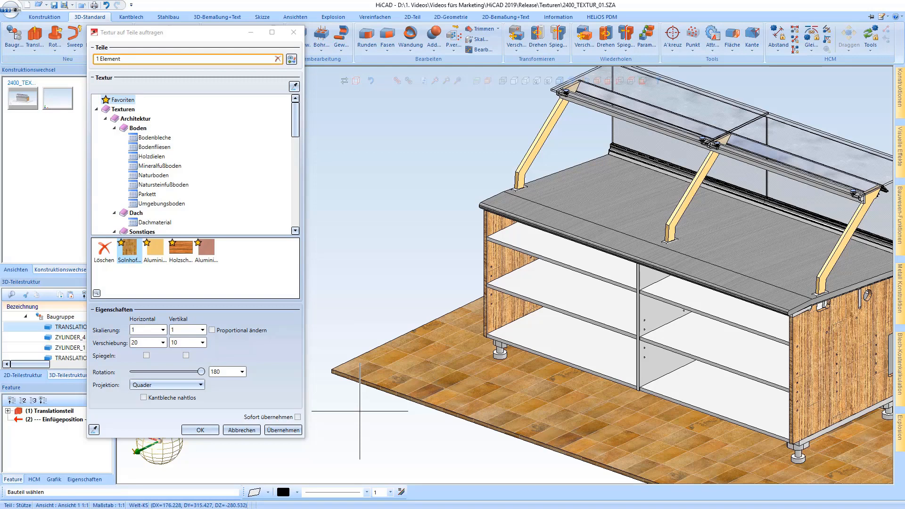
- Scale the floor plate's stone texture to 5 horizontally and 5 vertically
click(148, 326)
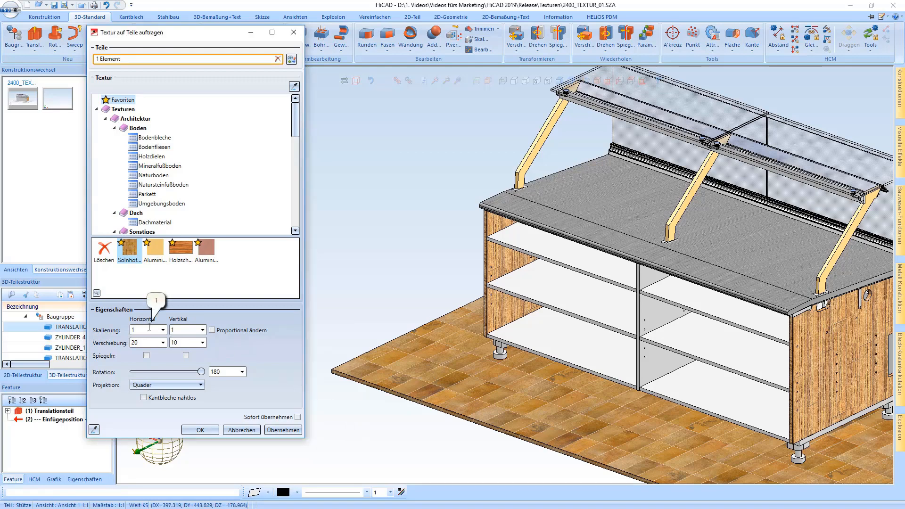
double_click(149, 326)
text(5)
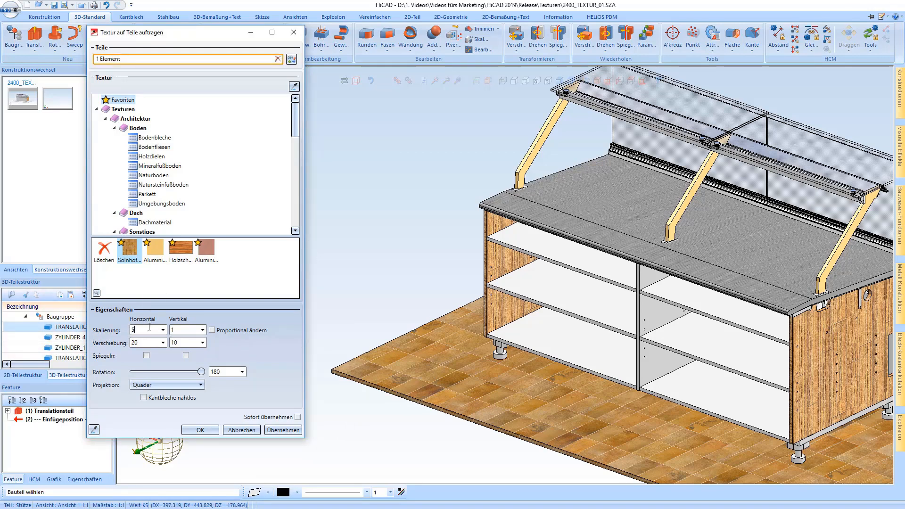
key(Tab)
text(5)
key(Tab)
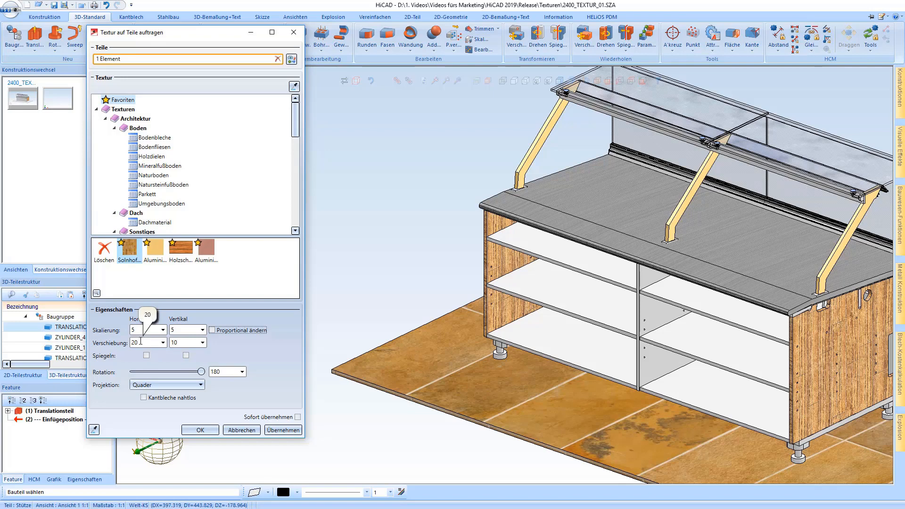
- Change the projection of the floor plate's texture to Ebene
scroll(319, 344, down, 2)
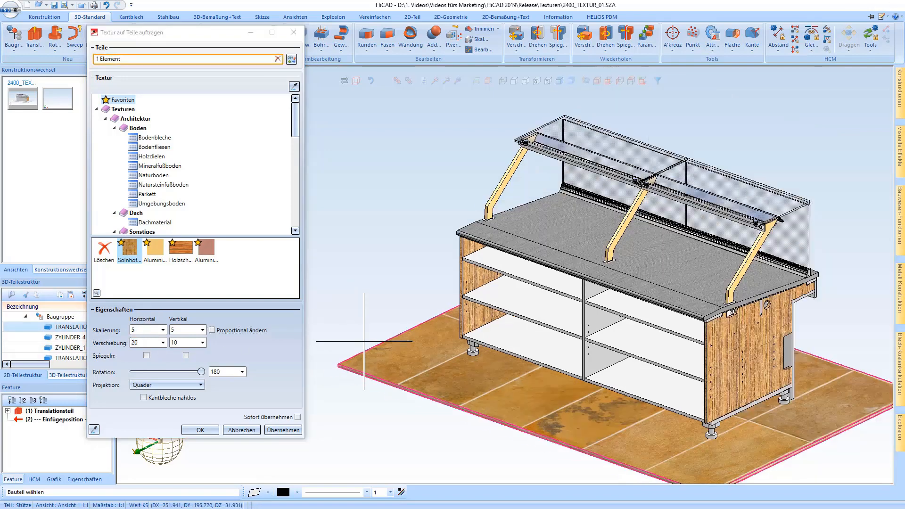
click(178, 385)
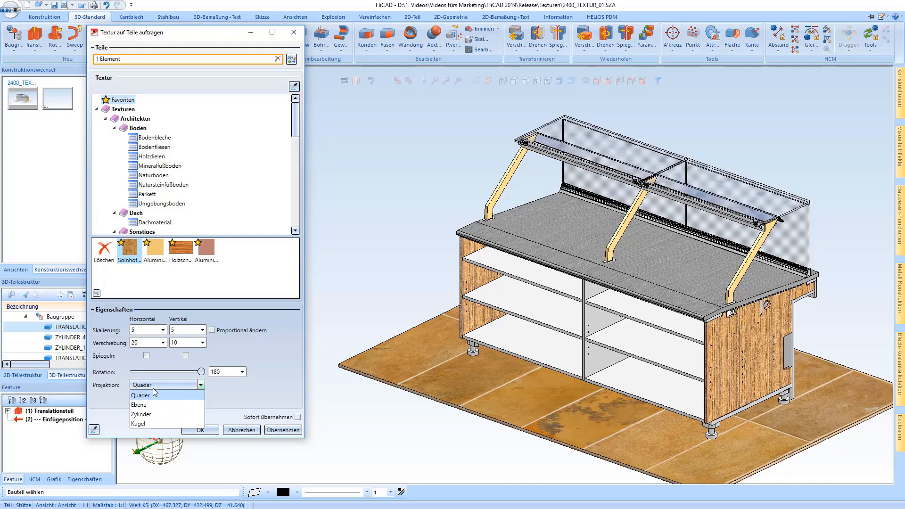
click(139, 405)
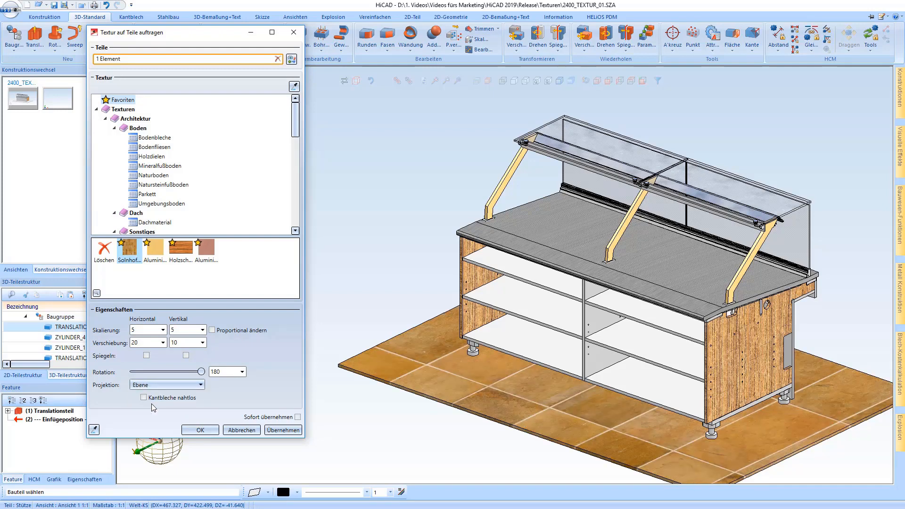
- Offset the floor plate's texture by 200 horizontally and -150 vertically, and apply the texture settings
double_click(152, 343)
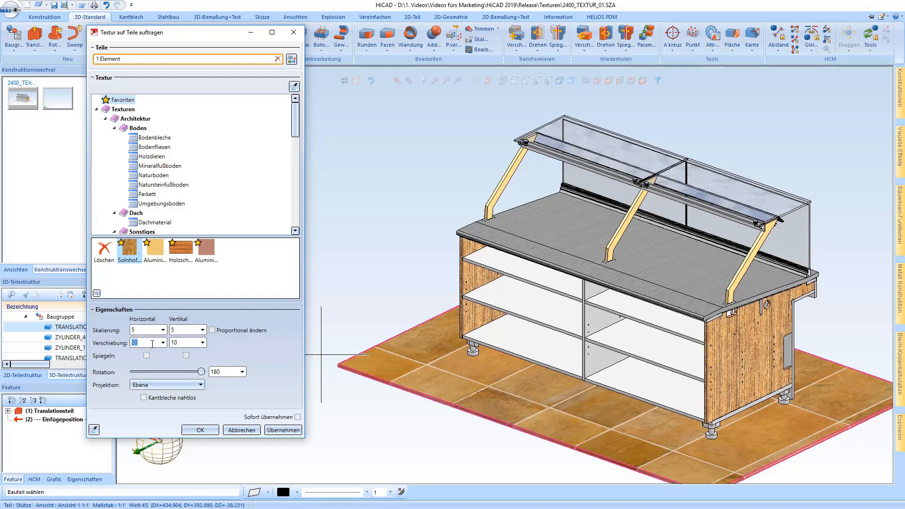
text(5)
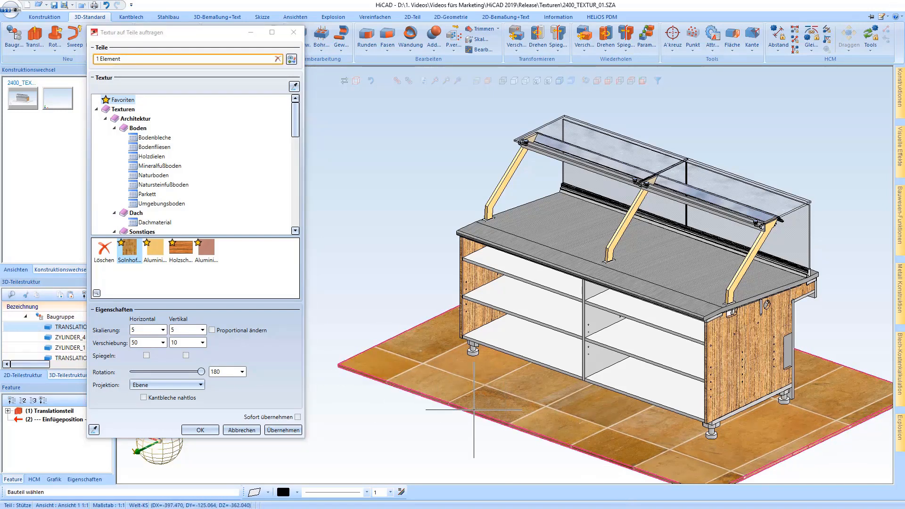
click(150, 342)
key(BackSpace)
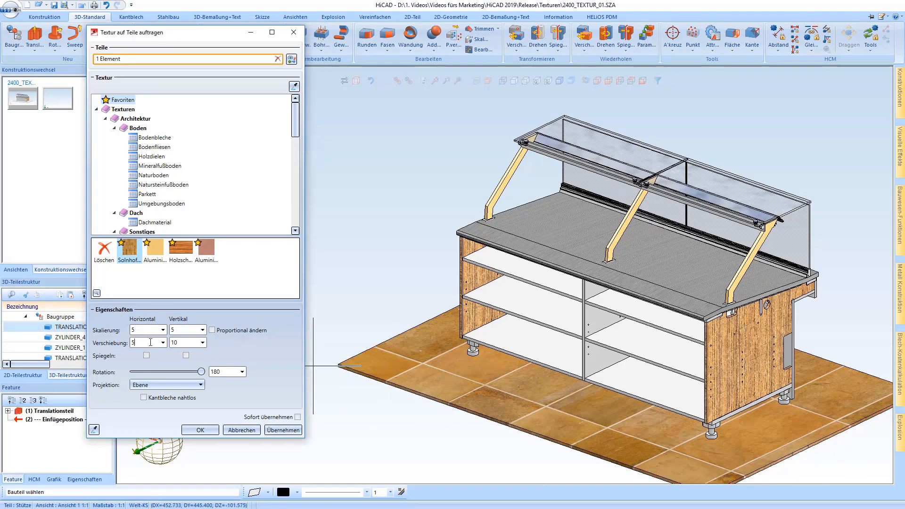
text(200)
key(Tab)
text(-)
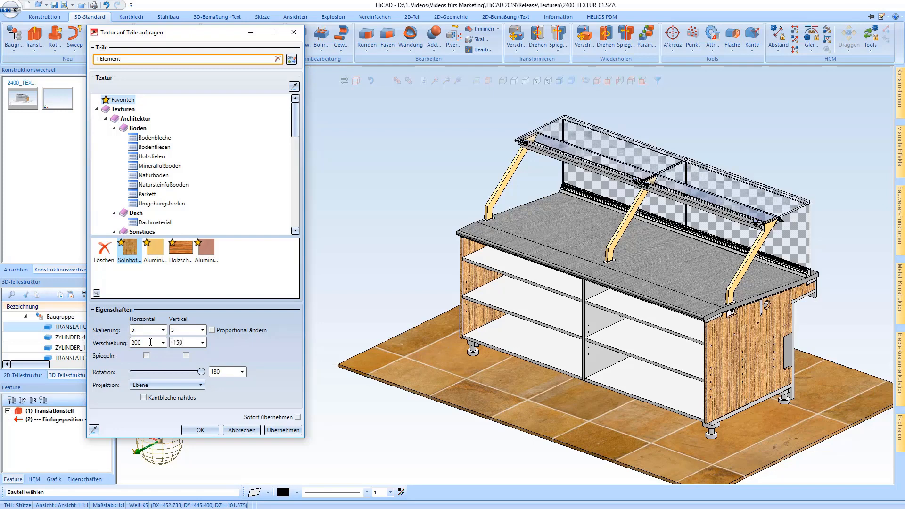
key(Tab)
scroll(408, 371, down, 1)
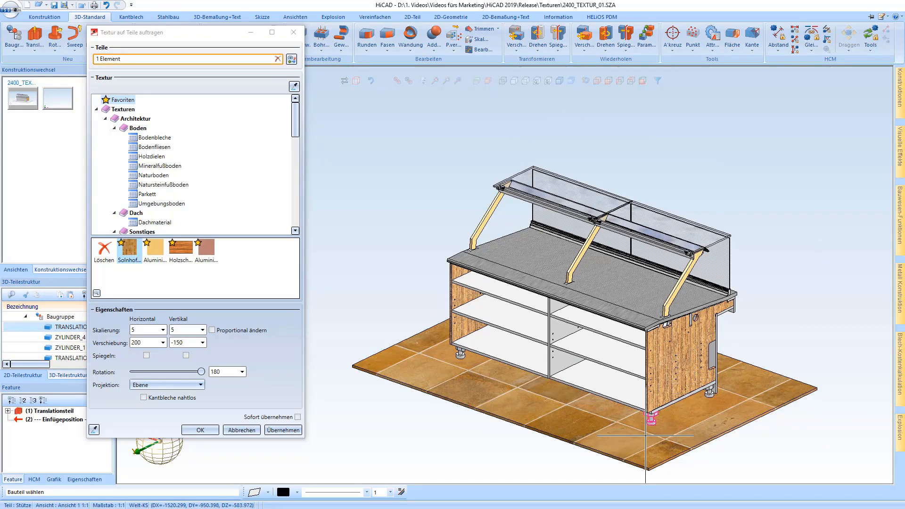
click(202, 429)
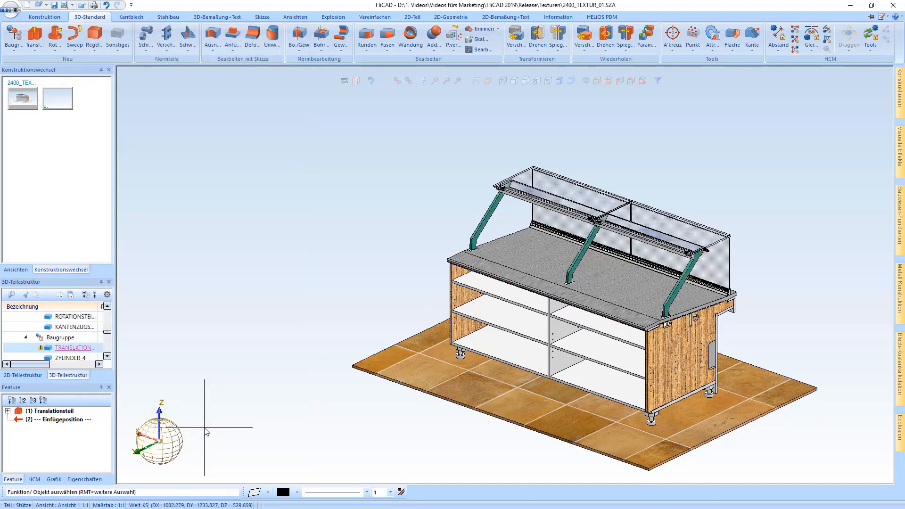
- Reopen the floor plate's texture settings for review and close them without changes
click(369, 434)
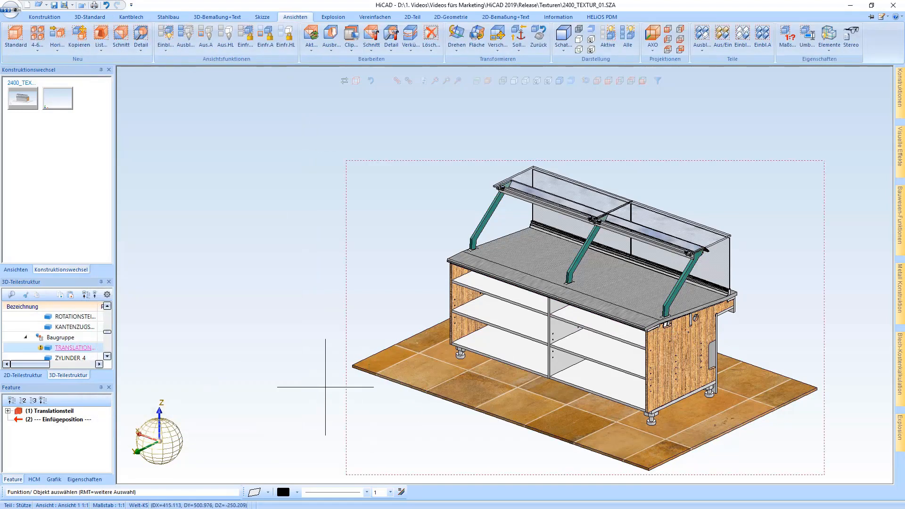
right_click(385, 374)
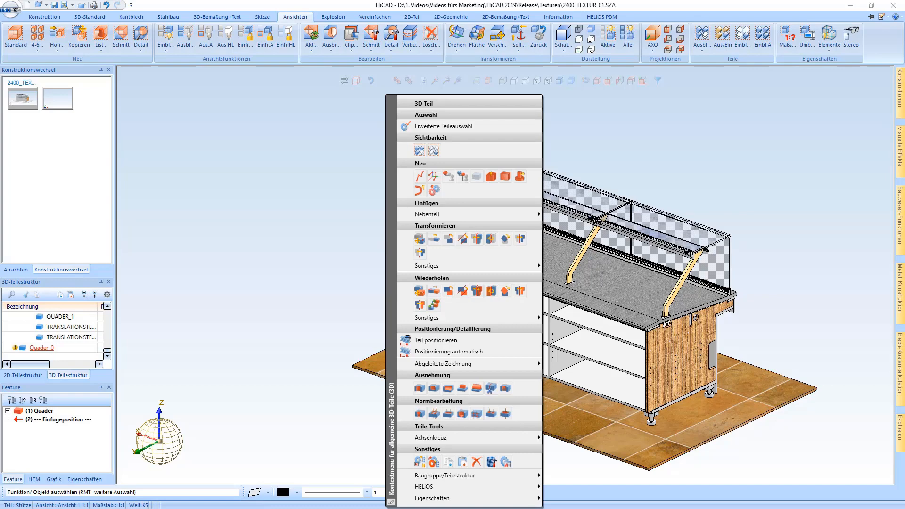
click(490, 462)
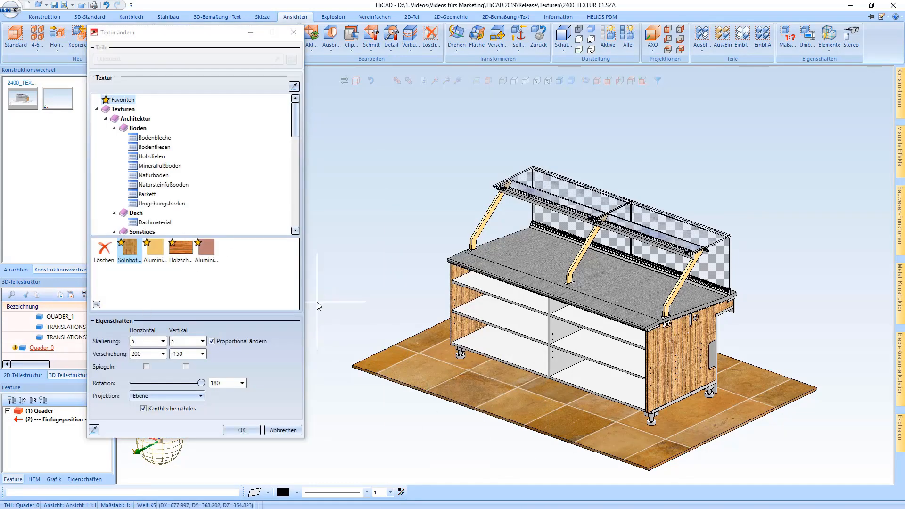
click(282, 430)
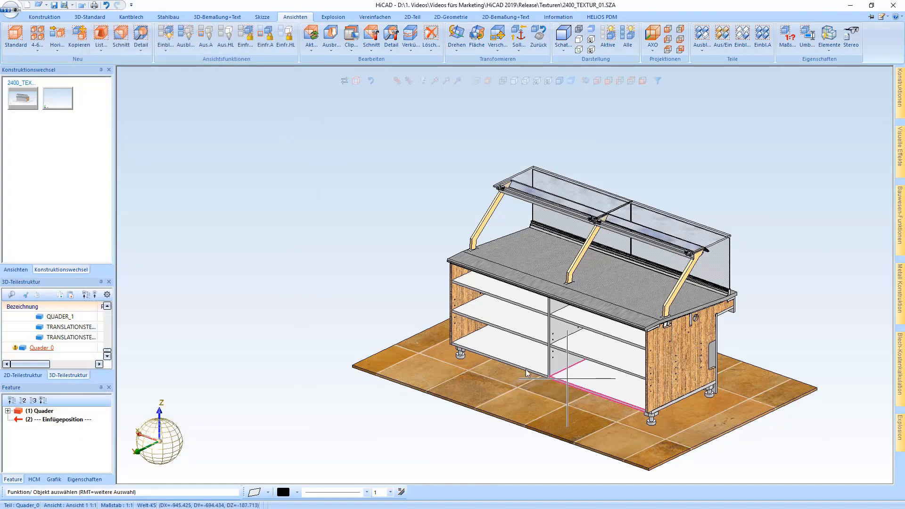
- Give the large base panel below the counter's glass front the favourite wood texture, using the Quader projection
middle_drag(526, 374, 374, 363)
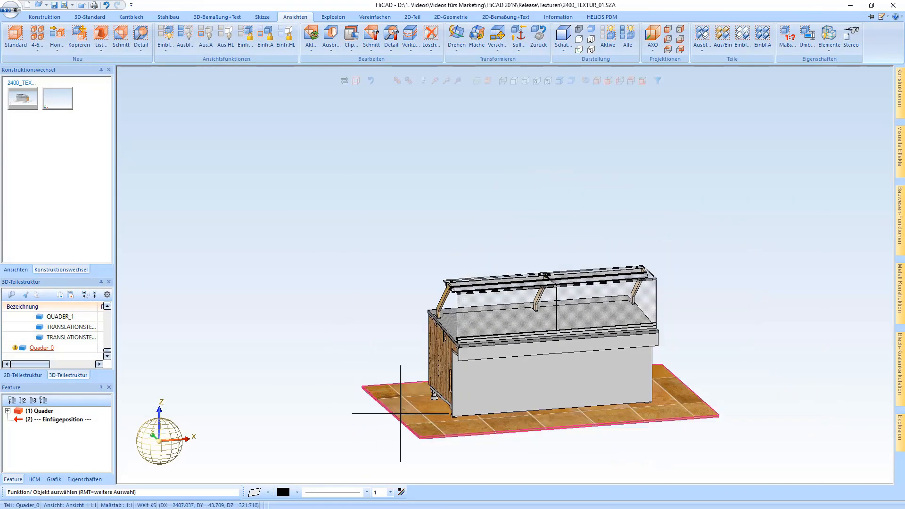
scroll(476, 407, up, 1)
right_click(475, 406)
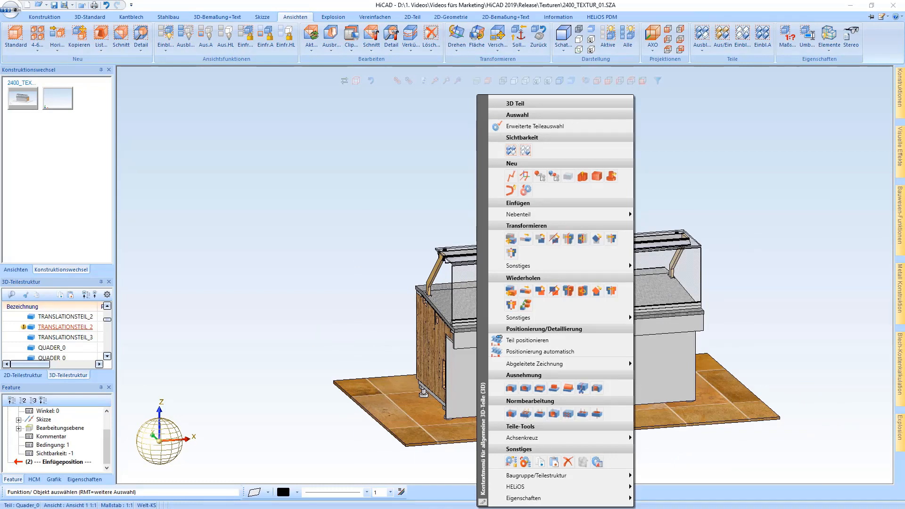
mouse_move(547, 498)
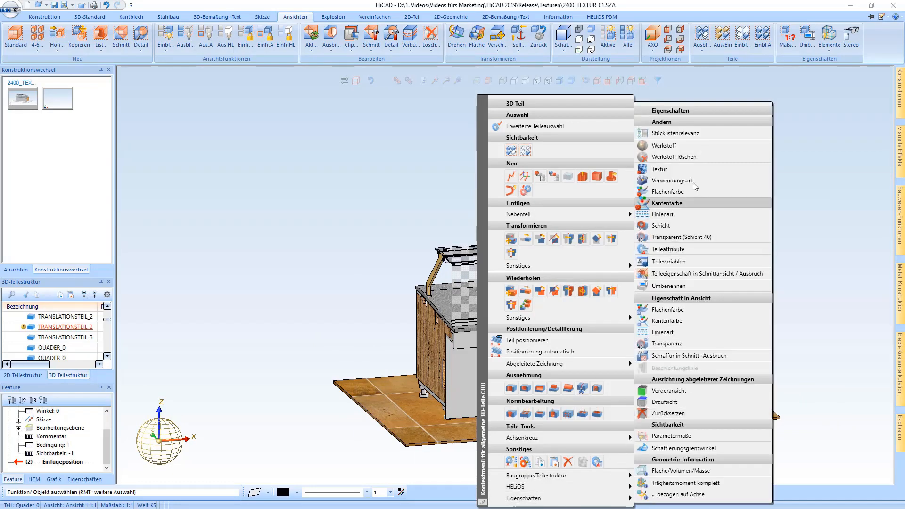
click(675, 174)
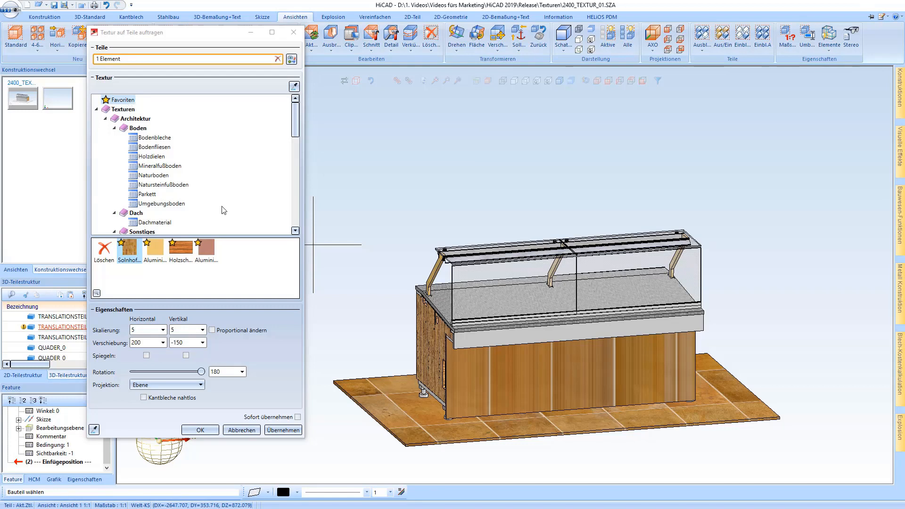
click(182, 249)
click(177, 384)
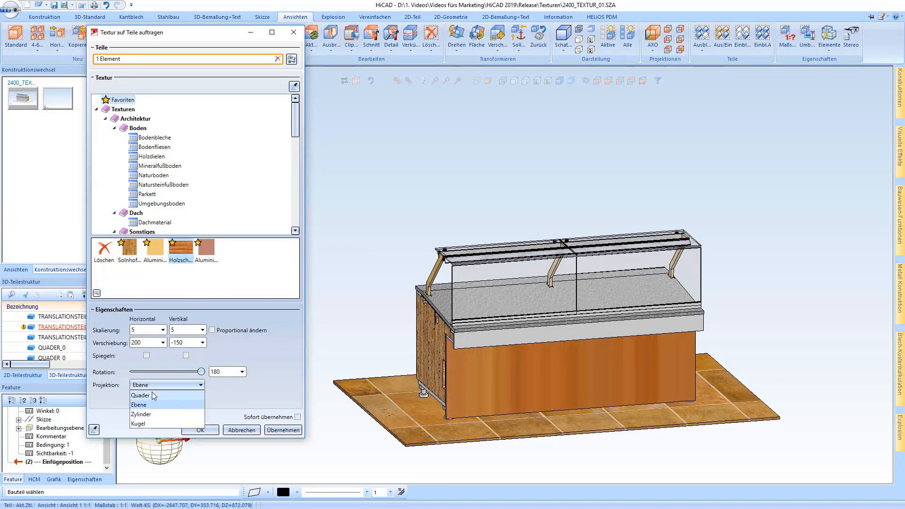
click(151, 394)
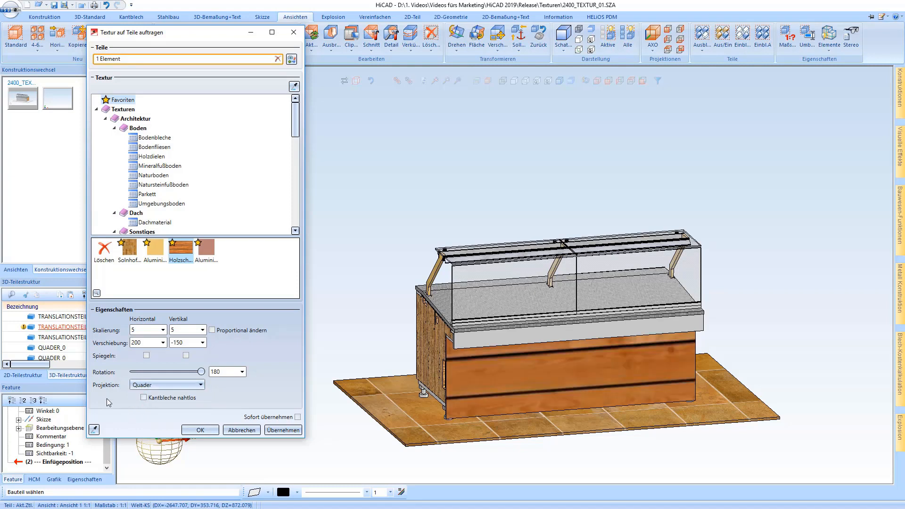
- Set the base panel's wood texture to scale 1 and offset 0, both horizontally and vertically
double_click(149, 330)
text(1)
key(Tab)
text(1)
key(Tab)
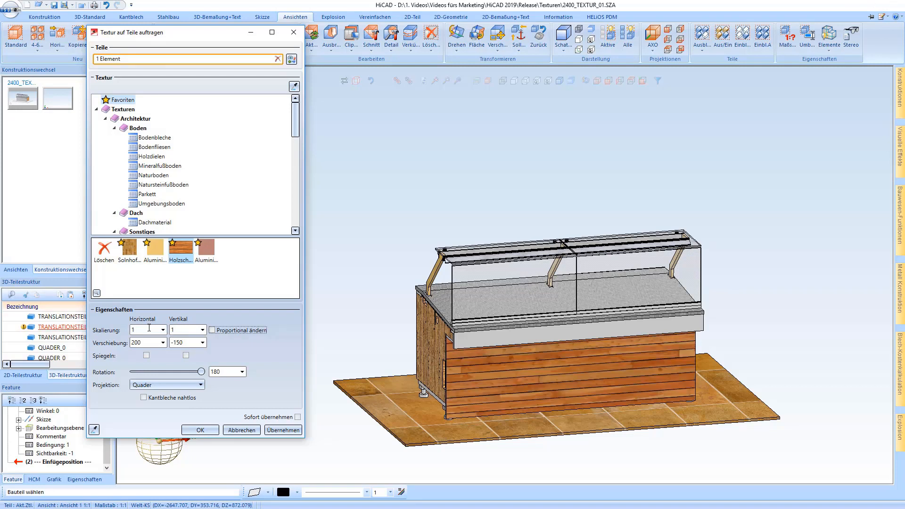
double_click(153, 340)
text(0)
key(Tab)
text(0)
key(Tab)
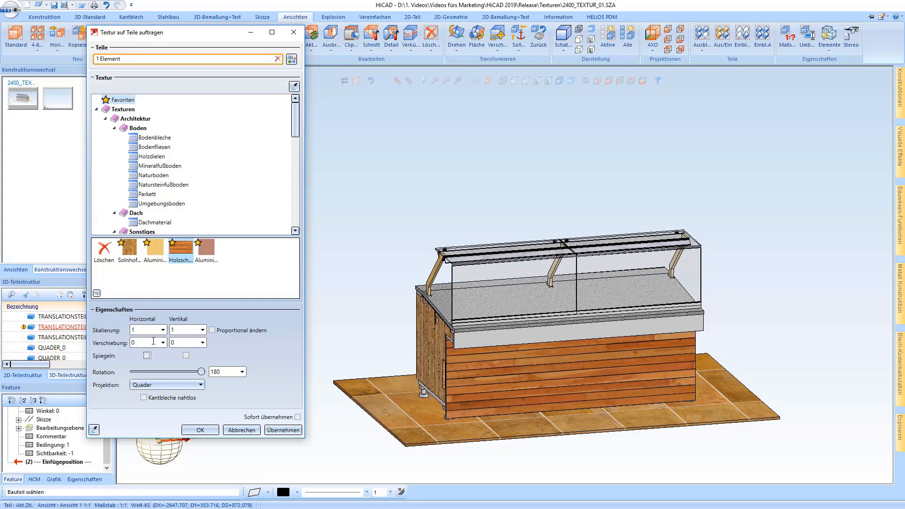
- Rotate the base panel's wood texture to 135 and apply it to the part
click(201, 372)
drag(200, 372, 193, 372)
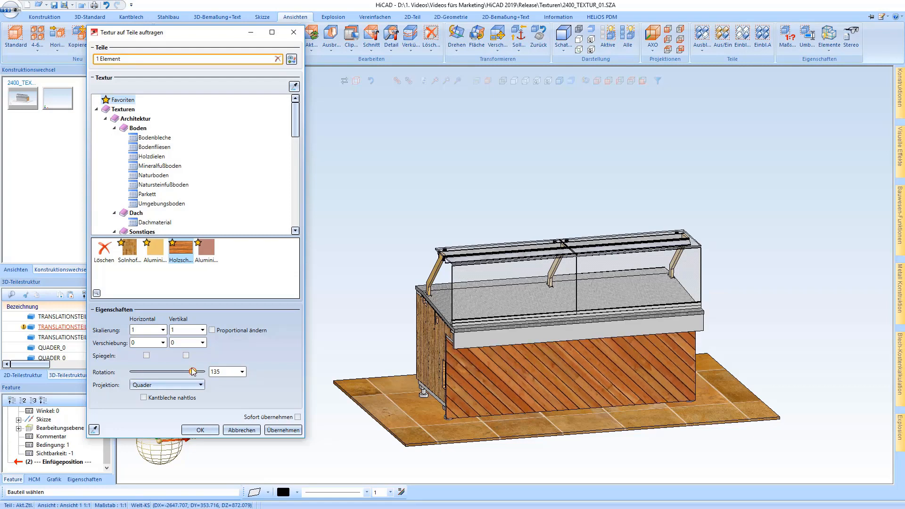
click(281, 430)
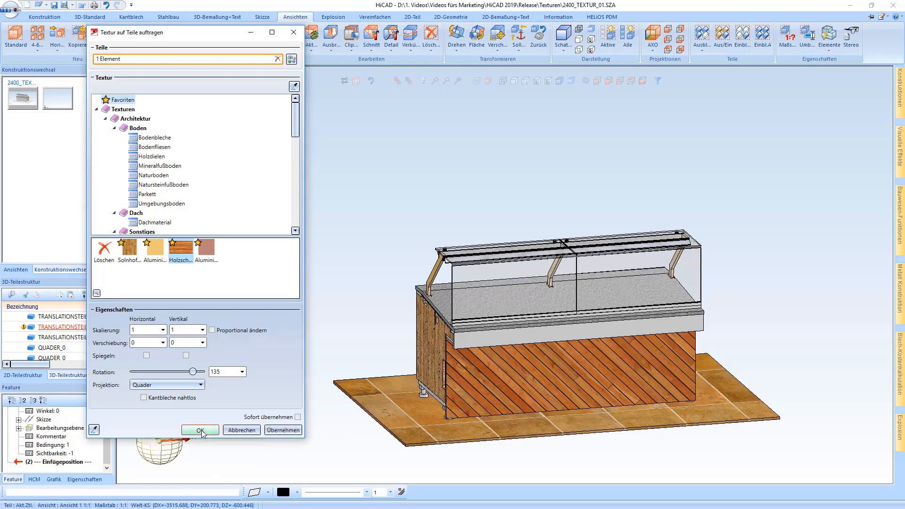
click(200, 430)
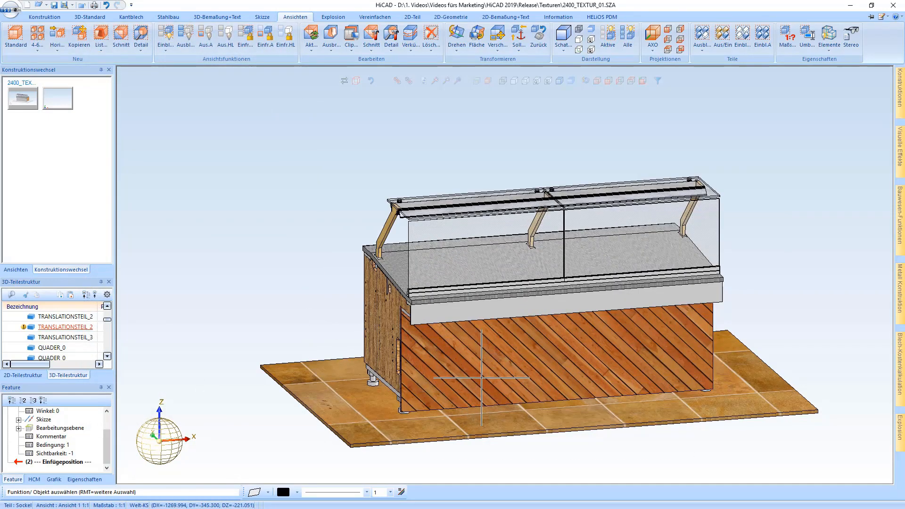
middle_drag(465, 376, 420, 375)
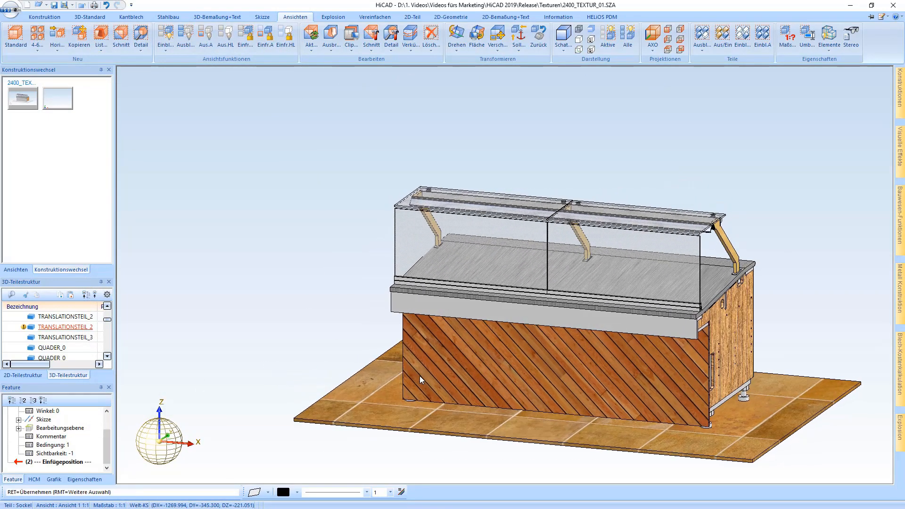
scroll(298, 382, down, 1)
scroll(677, 408, up, 1)
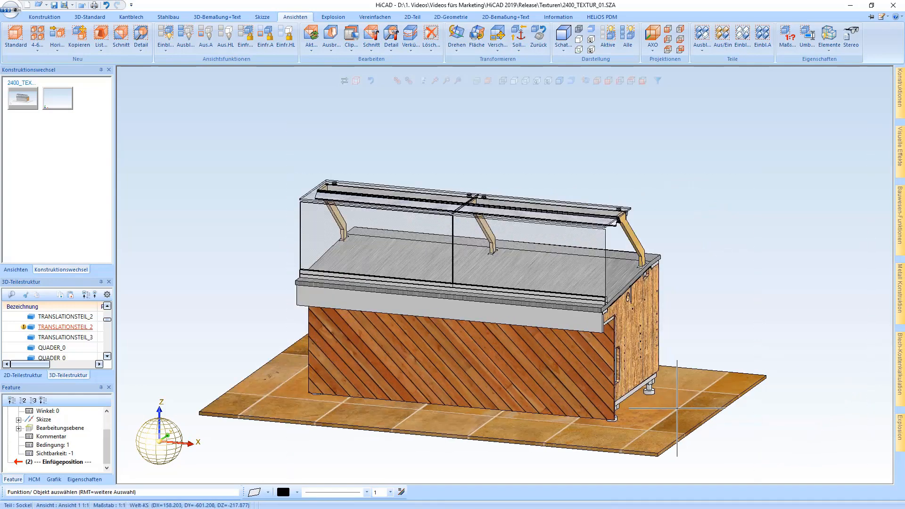